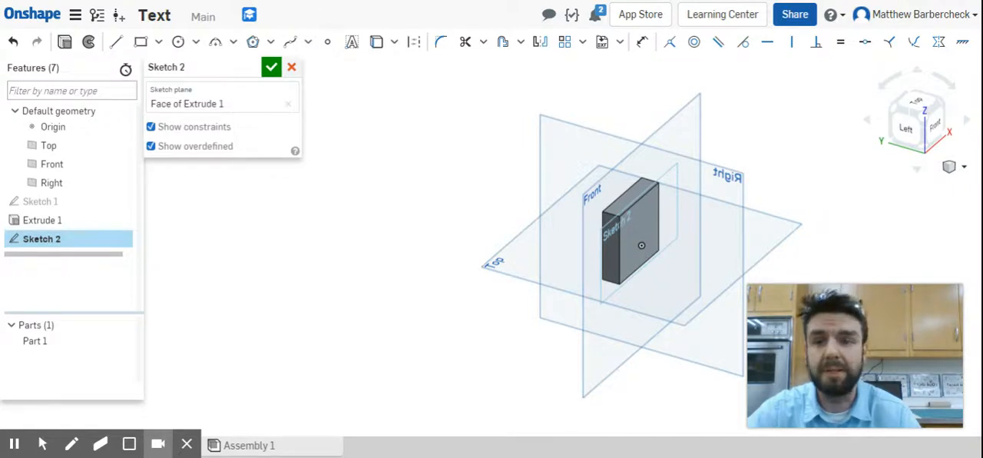
Discard the open sketch and start a new one on the block's front face, viewed from the front.
{"action": "left_click", "coordinate": [291, 67]}
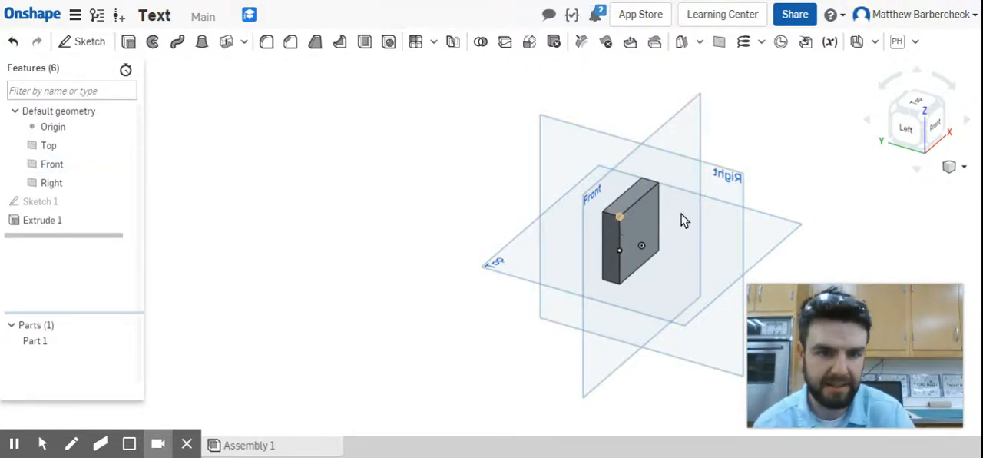
{"action": "left_click", "coordinate": [641, 223]}
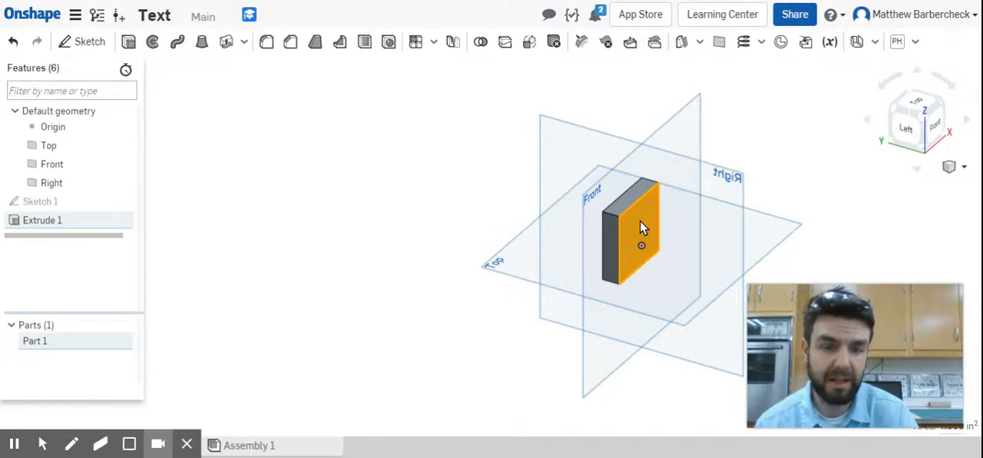
{"action": "left_click", "coordinate": [936, 133]}
{"action": "left_click", "coordinate": [266, 196]}
{"action": "left_click", "coordinate": [478, 163]}
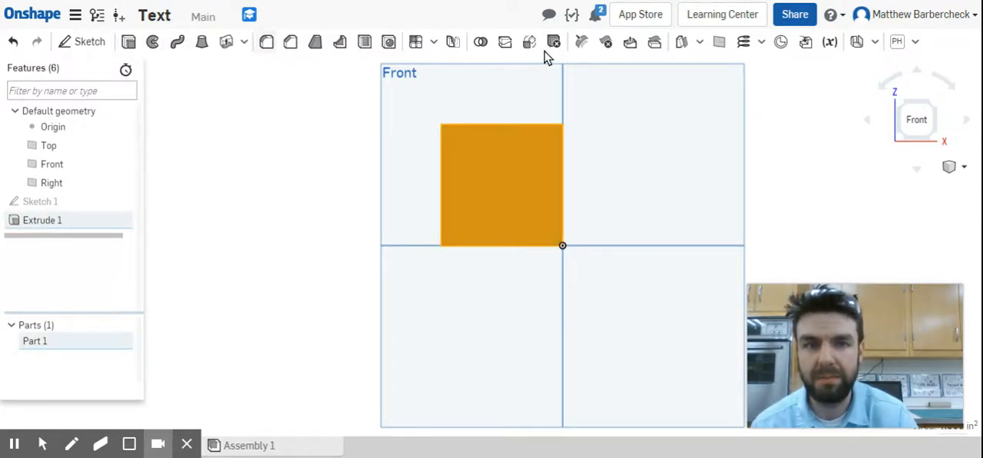
{"action": "left_click", "coordinate": [92, 39]}
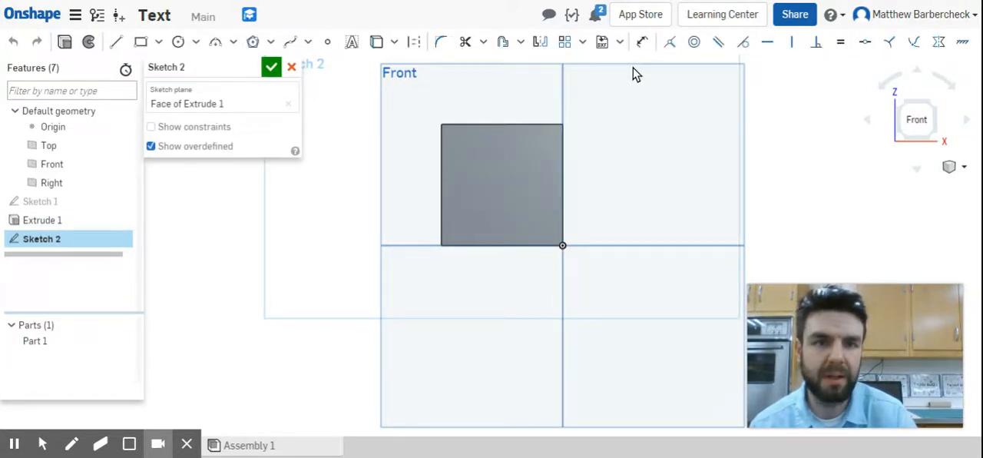
Place a text box across the lower half of the block's face, from the left edge's midpoint to the corner at the origin.
{"action": "left_click", "coordinate": [352, 44]}
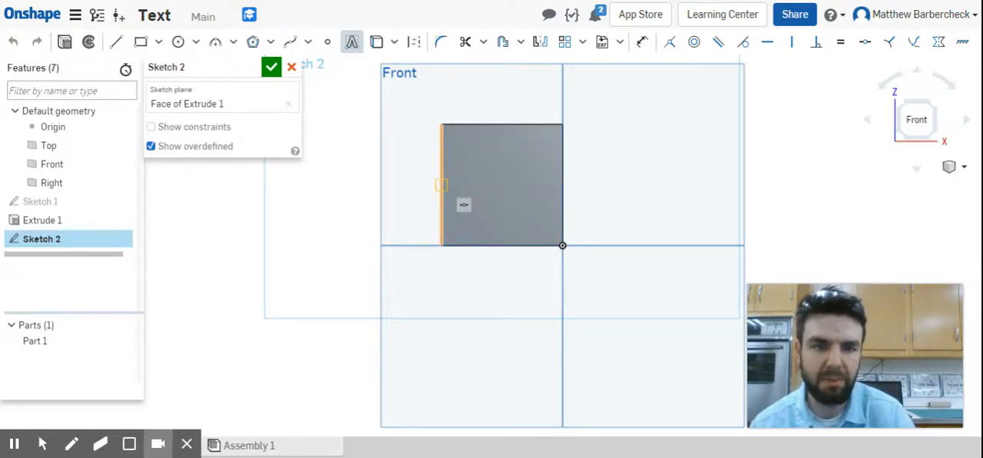
{"action": "left_click", "coordinate": [442, 185]}
{"action": "left_click", "coordinate": [564, 189]}
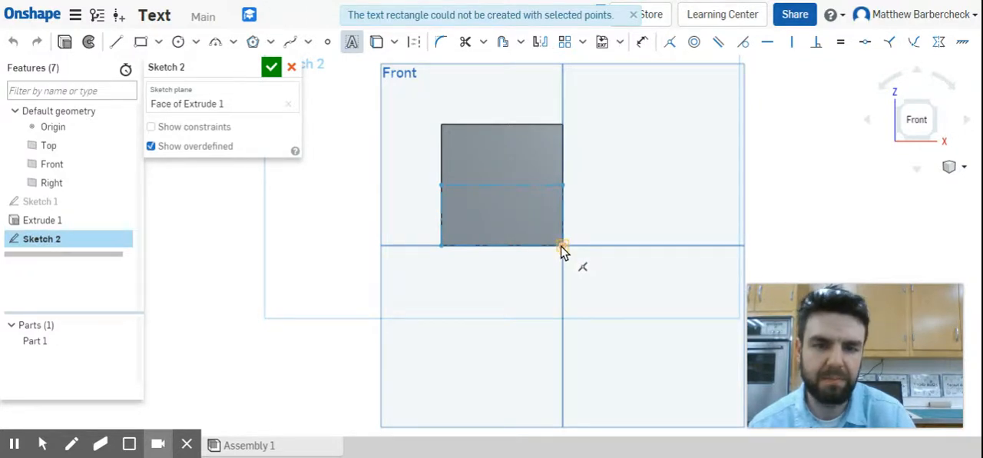
{"action": "left_click", "coordinate": [562, 247]}
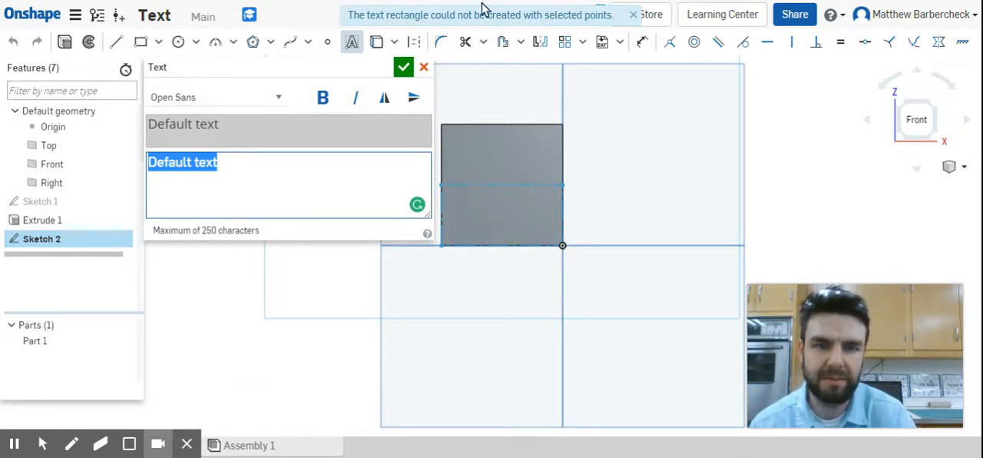
{"action": "left_click", "coordinate": [633, 17]}
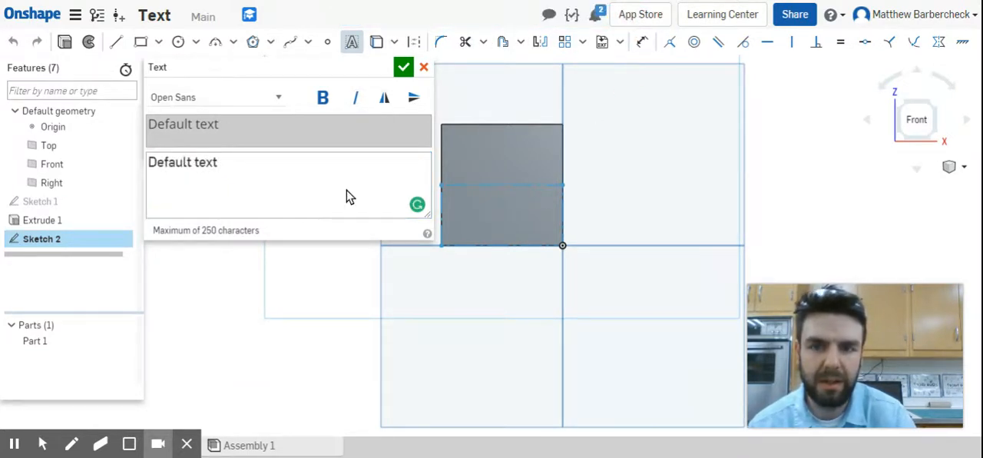
Set the sketch text to "The HawkShop" in the Noto Sans Chinese Traditional font.
{"action": "left_click", "coordinate": [271, 167]}
{"action": "left_click_drag", "start_coordinate": [259, 164], "coordinate": [105, 166]}
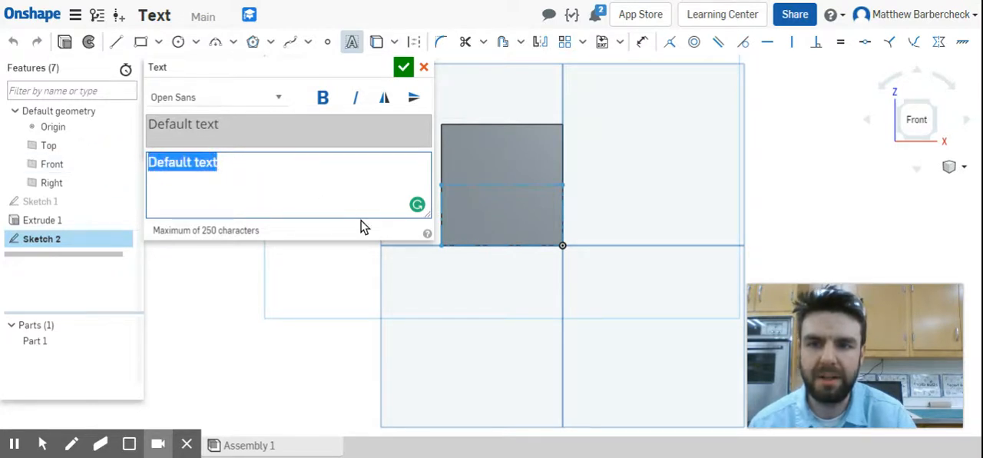
{"action": "type", "text": "The Hawk"}
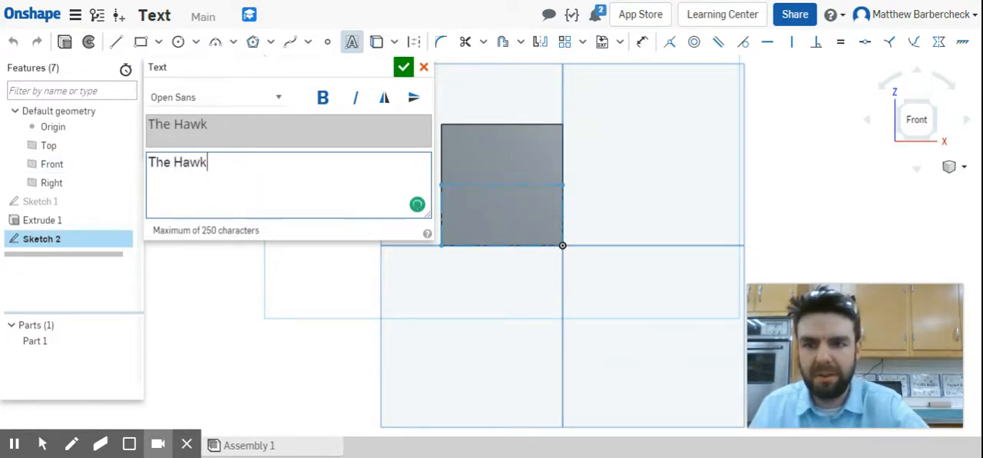
{"action": "type", "text": "Shop"}
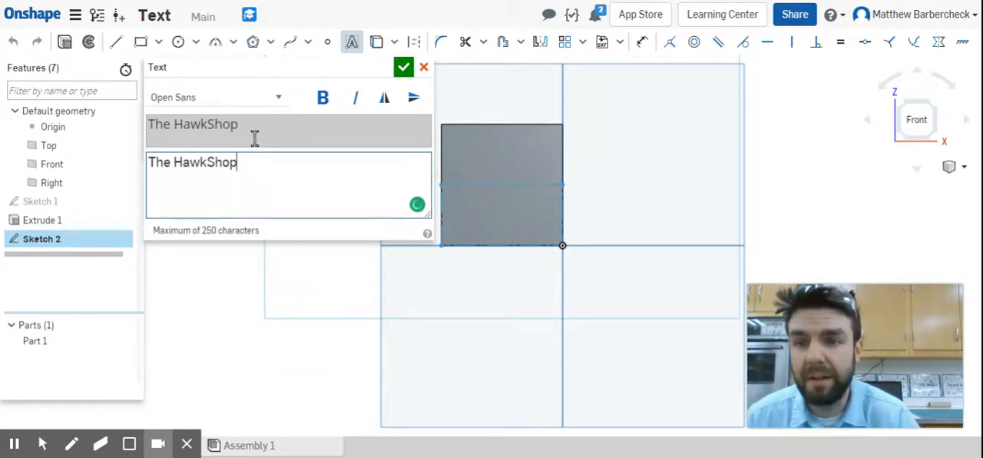
{"action": "left_click", "coordinate": [279, 97]}
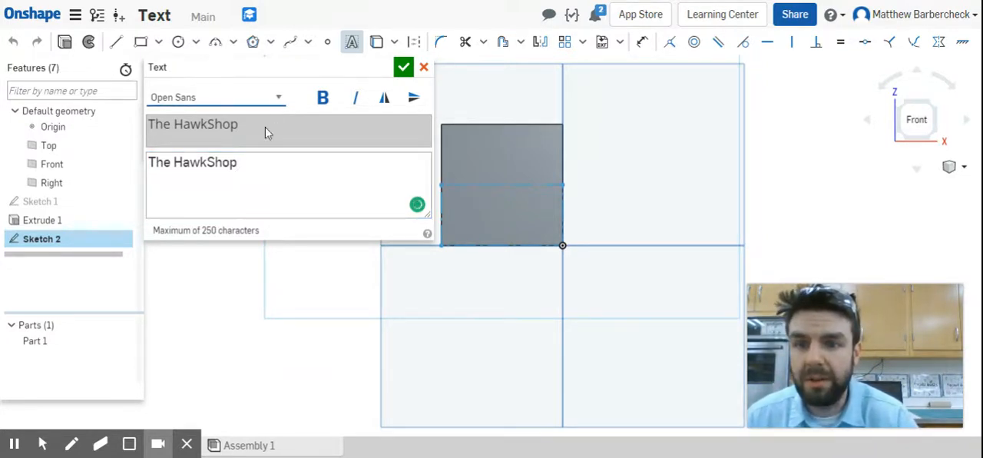
{"action": "left_click", "coordinate": [227, 181]}
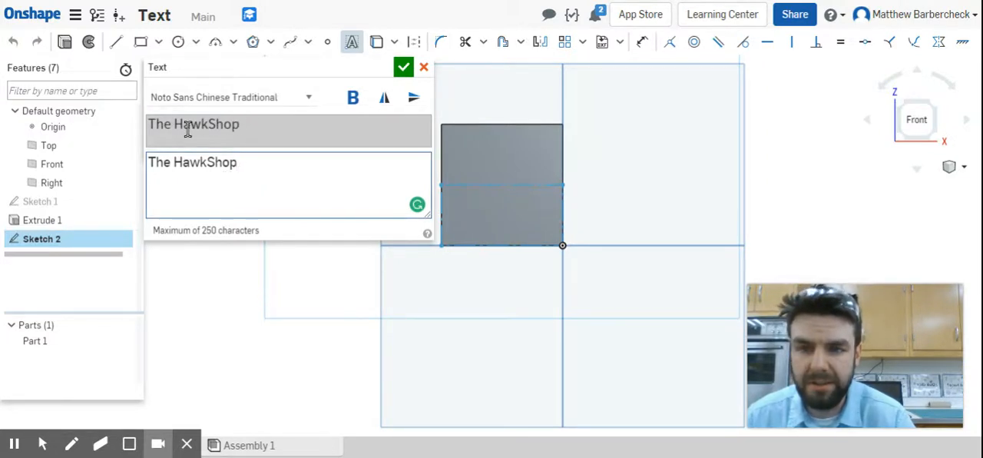
{"action": "left_click", "coordinate": [404, 69]}
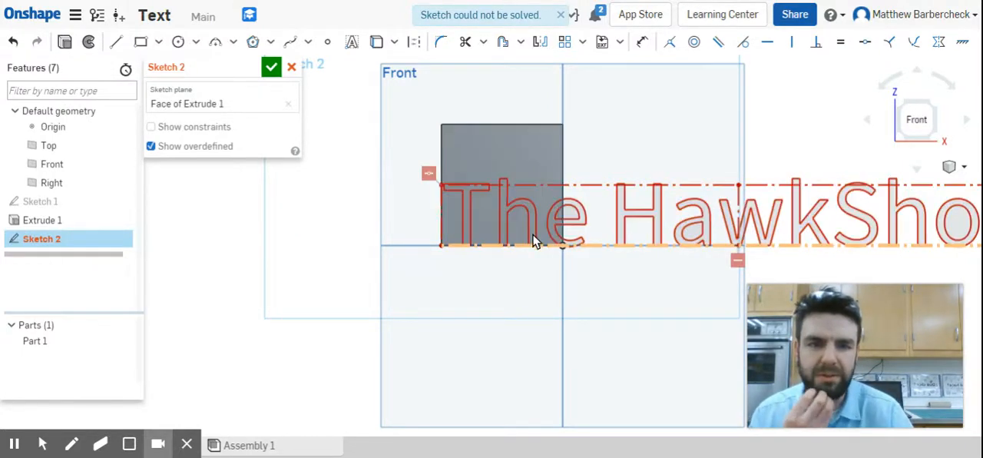
Turn on the display of constraints for the text sketch.
{"action": "scroll", "coordinate": [733, 210], "scroll_direction": "down", "scroll_amount": 3}
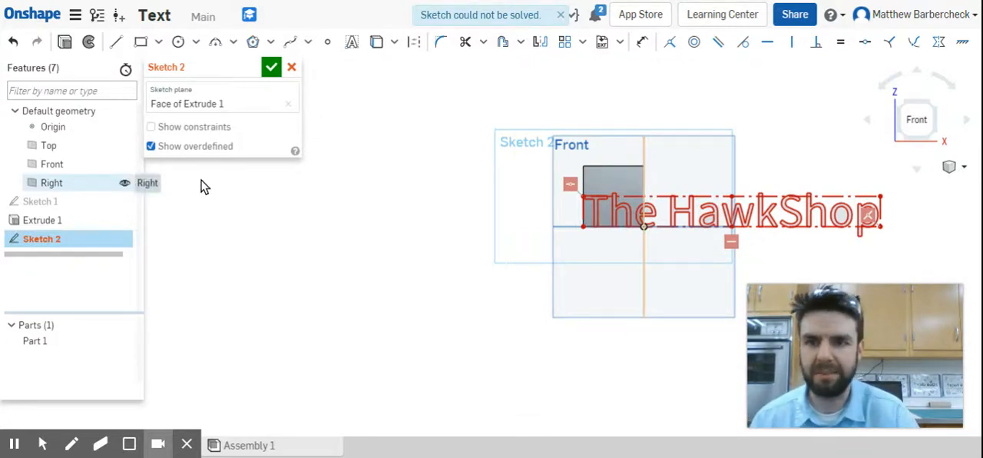
{"action": "left_click", "coordinate": [150, 128]}
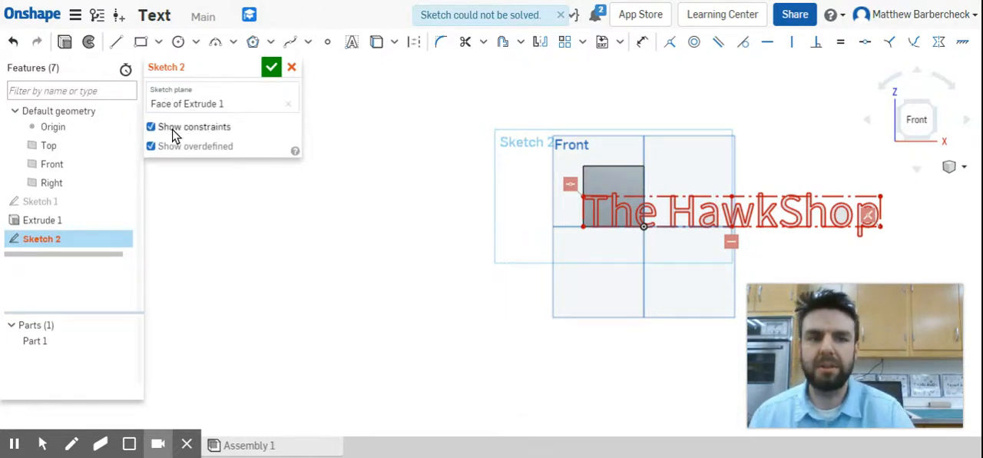
{"action": "left_click", "coordinate": [152, 129]}
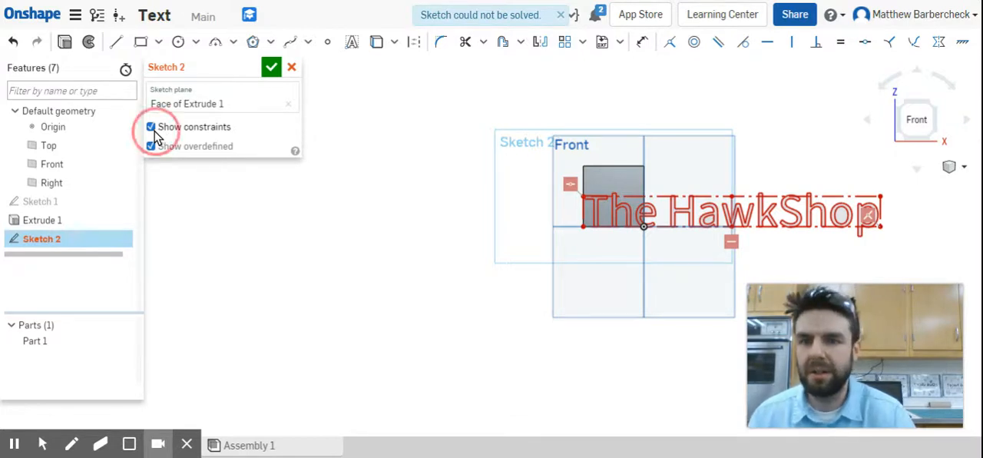
{"action": "left_click", "coordinate": [152, 128]}
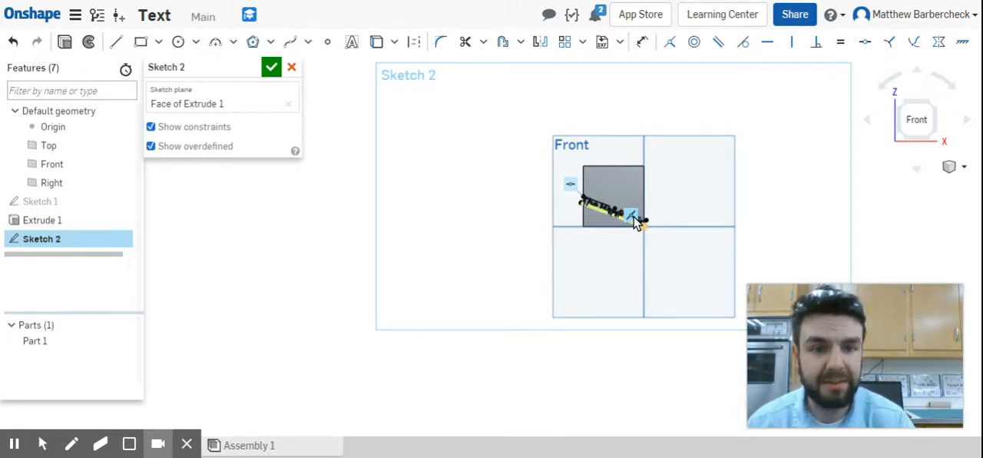
Delete the coincident constraint that ties the text box's lower edge to the block corner at the origin.
{"action": "scroll", "coordinate": [634, 222], "scroll_direction": "up", "scroll_amount": 8}
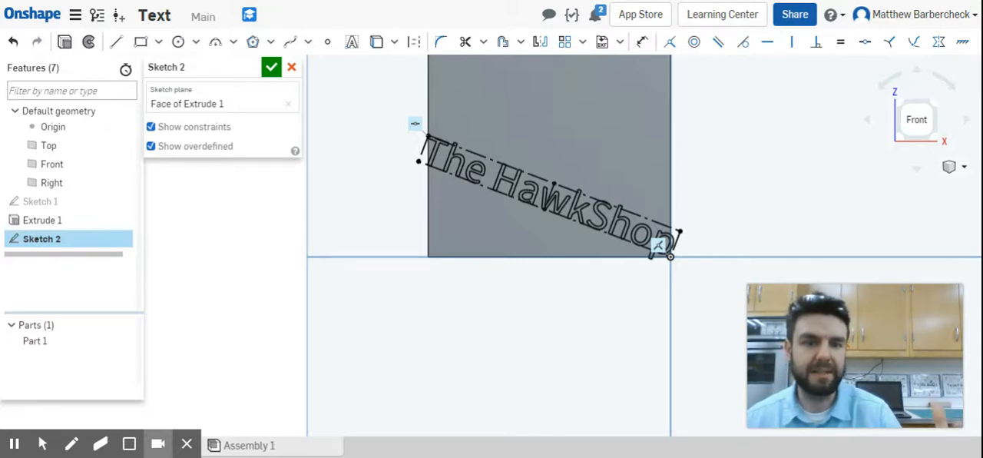
{"action": "scroll", "coordinate": [668, 246], "scroll_direction": "up", "scroll_amount": 3}
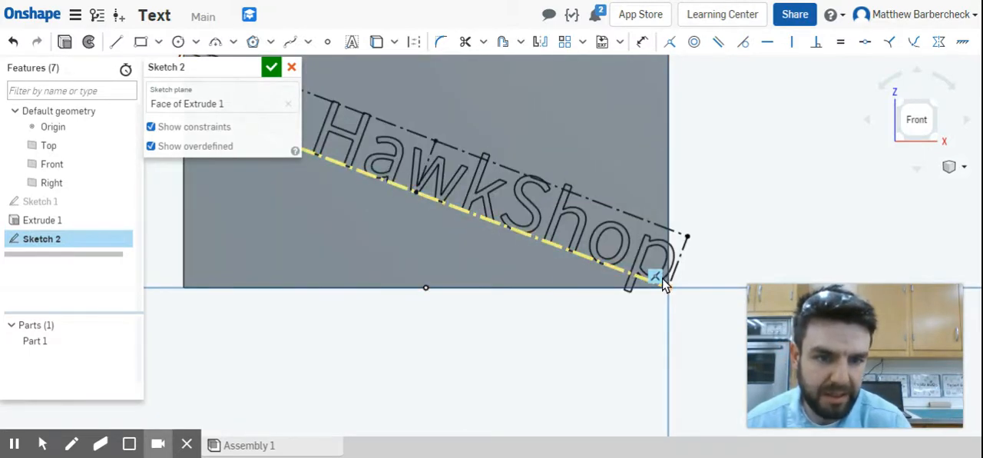
{"action": "scroll", "coordinate": [491, 288], "scroll_direction": "down", "scroll_amount": 4}
{"action": "scroll", "coordinate": [377, 211], "scroll_direction": "up", "scroll_amount": 5}
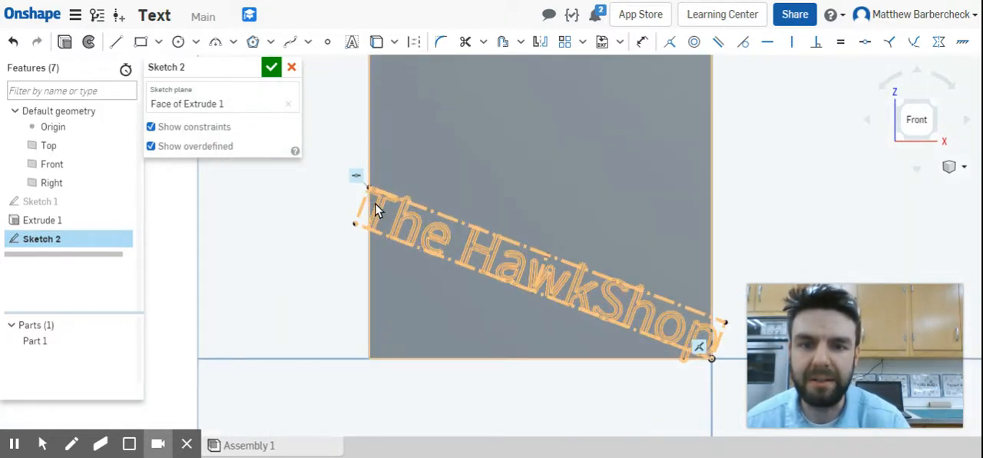
{"action": "scroll", "coordinate": [403, 232], "scroll_direction": "down", "scroll_amount": 4}
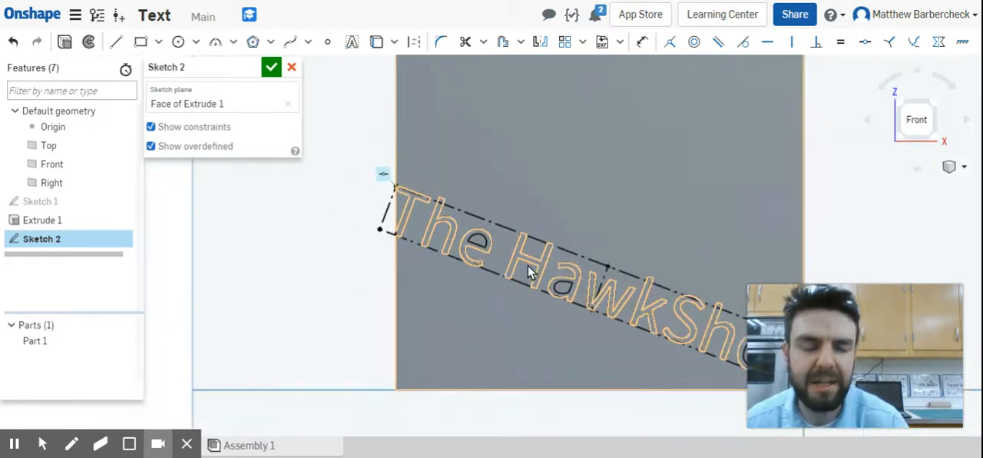
{"action": "scroll", "coordinate": [656, 322], "scroll_direction": "down", "scroll_amount": 2}
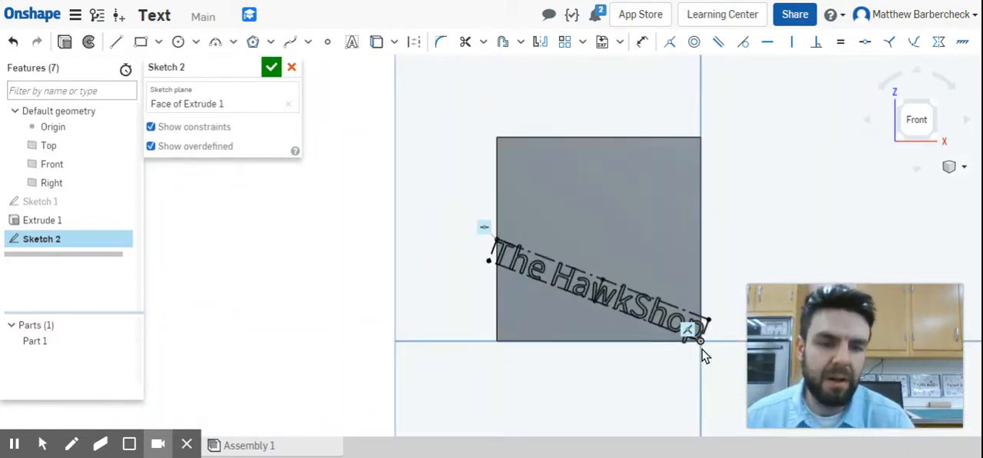
{"action": "left_click", "coordinate": [721, 278]}
{"action": "middle_click_drag", "start_coordinate": [721, 278], "coordinate": [656, 299]}
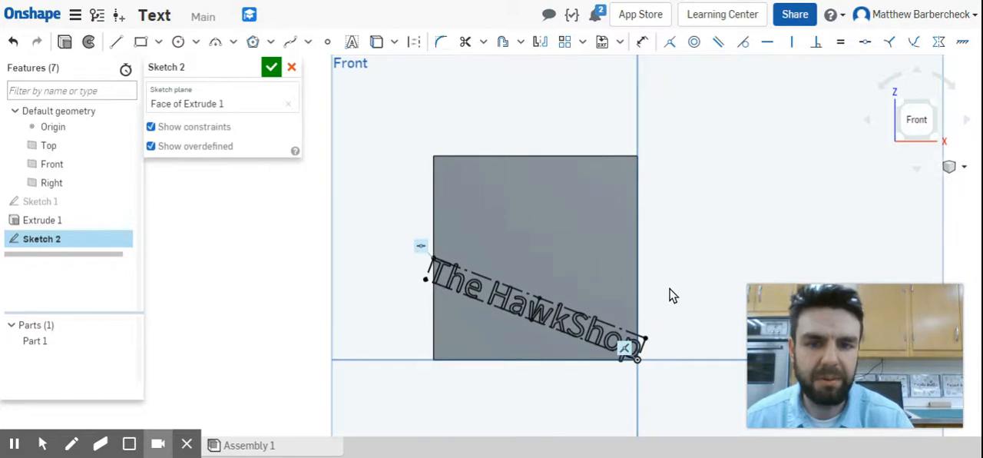
{"action": "left_click", "coordinate": [627, 351]}
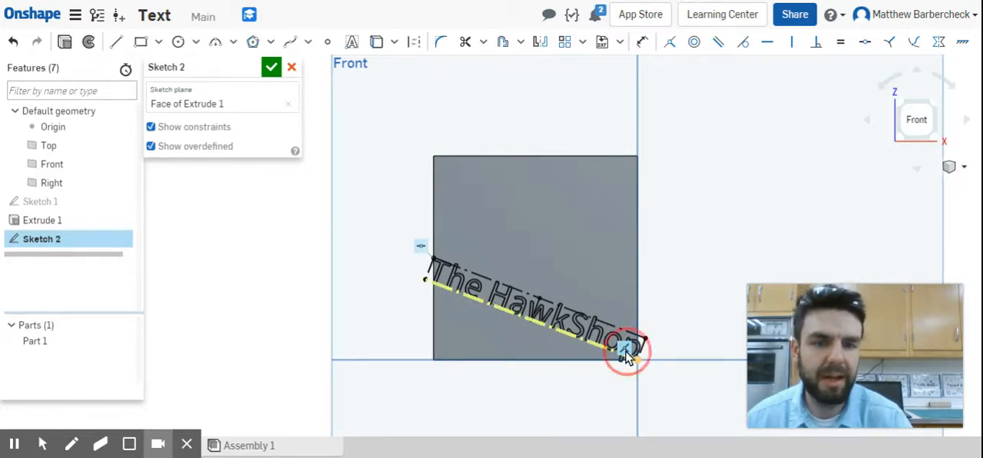
{"action": "left_click", "coordinate": [478, 374]}
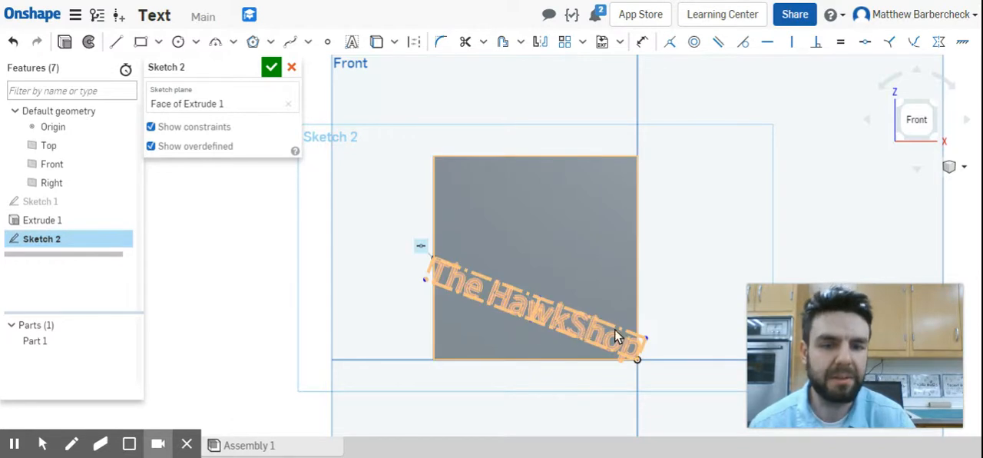
Pull the text box's upper-right corner inside the face and constrain it concentric with the midpoint of the block's right edge.
{"action": "left_click_drag", "start_coordinate": [646, 338], "coordinate": [603, 315]}
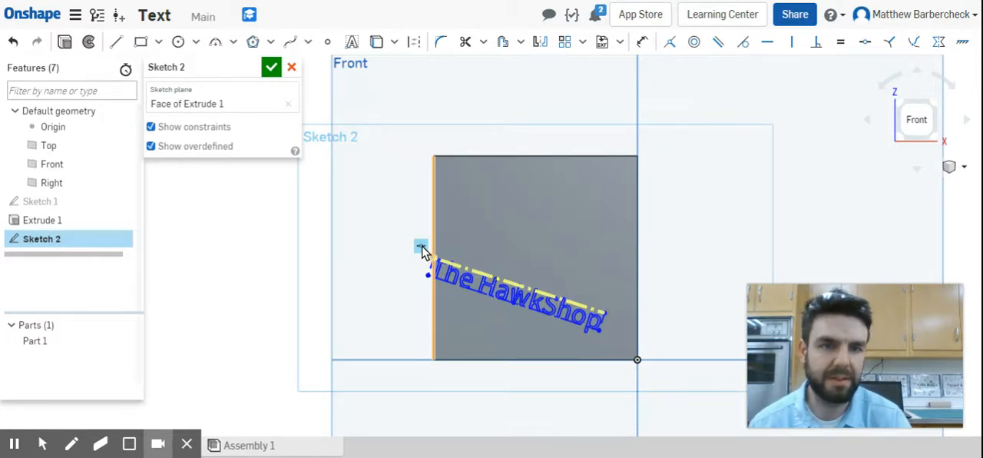
{"action": "left_click", "coordinate": [863, 43]}
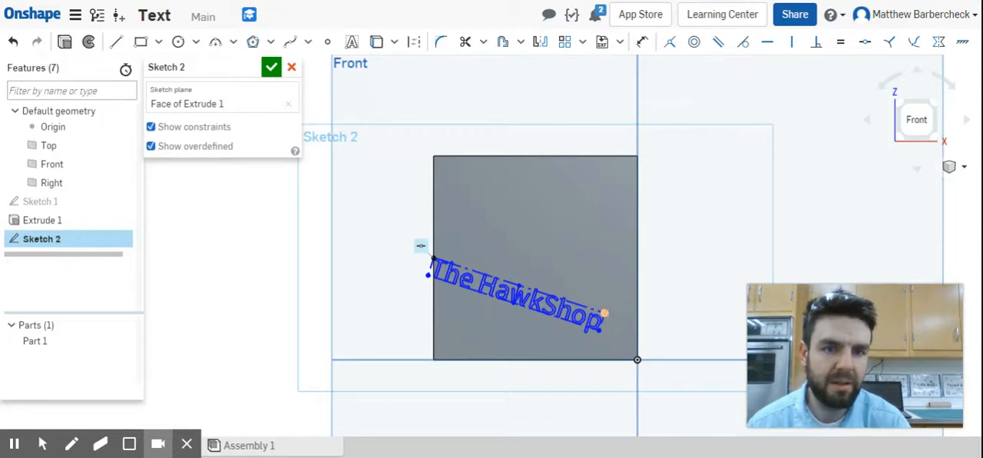
{"action": "left_click", "coordinate": [637, 258]}
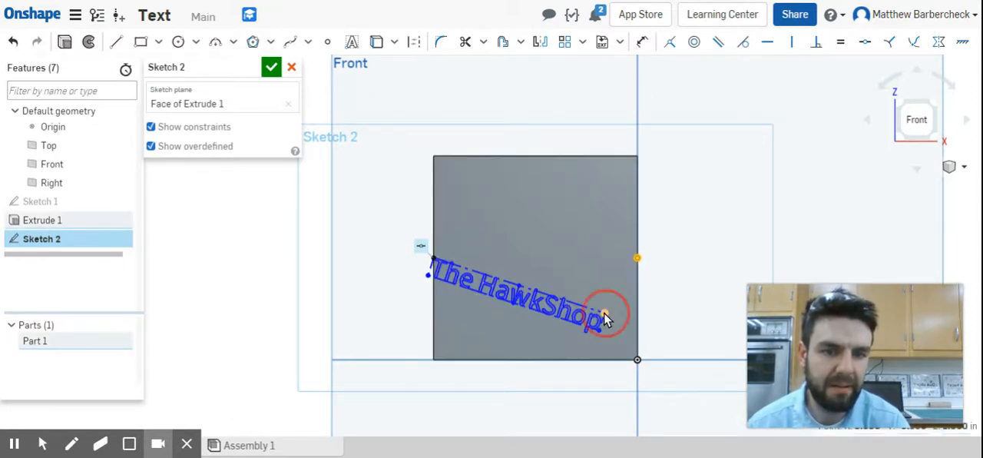
{"action": "left_click", "coordinate": [695, 45]}
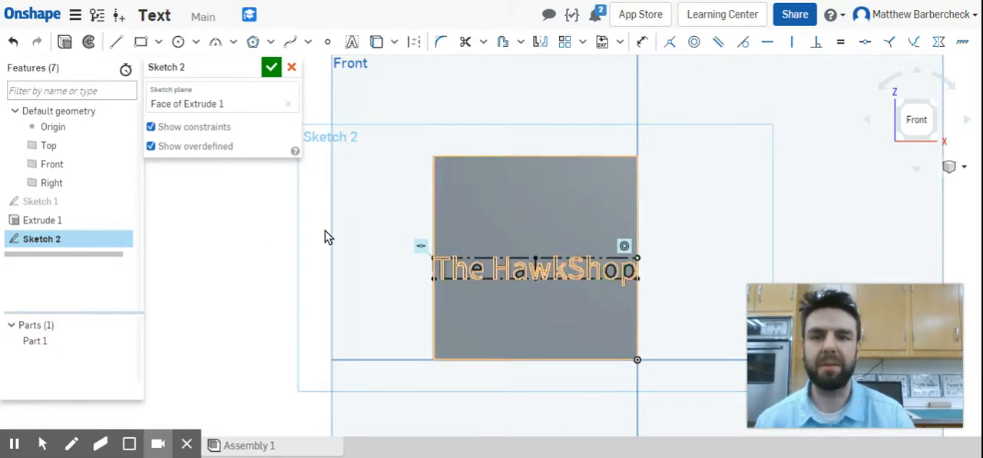
Rename the sketch "Text" and finish it.
{"action": "left_click", "coordinate": [253, 69]}
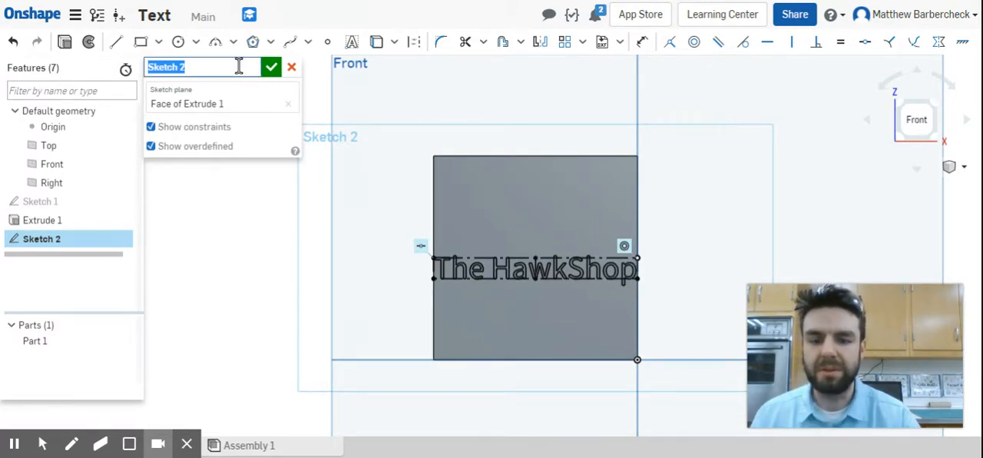
{"action": "type", "text": "Text"}
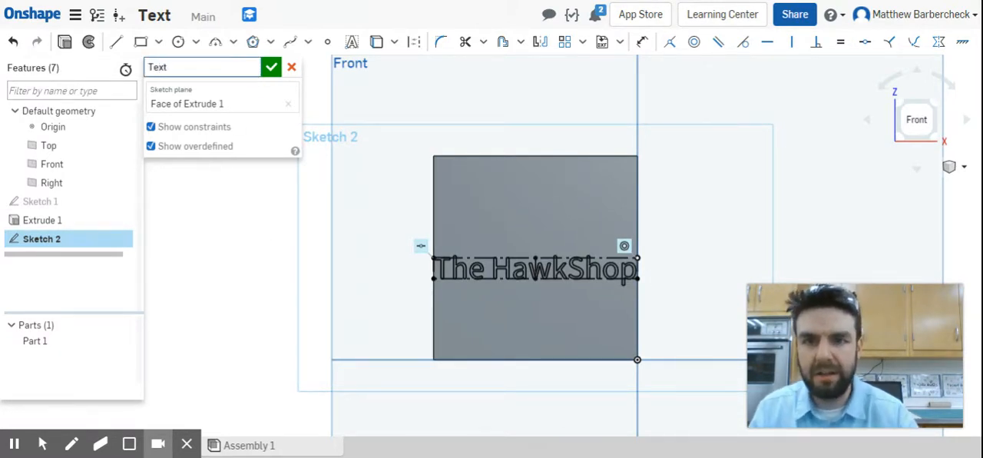
{"action": "left_click", "coordinate": [271, 68]}
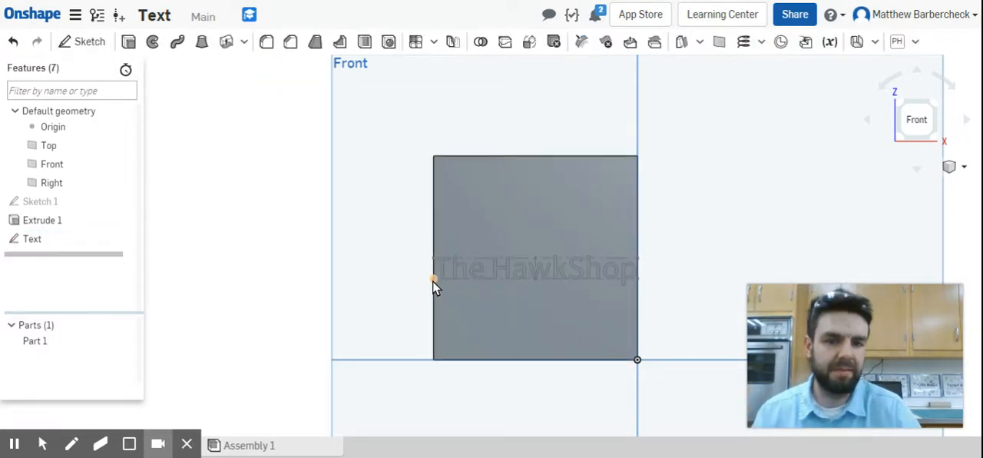
Cut the "Text" sketch into the block's front face with a blind Remove extrude 0.125 in deep.
{"action": "left_click", "coordinate": [465, 266]}
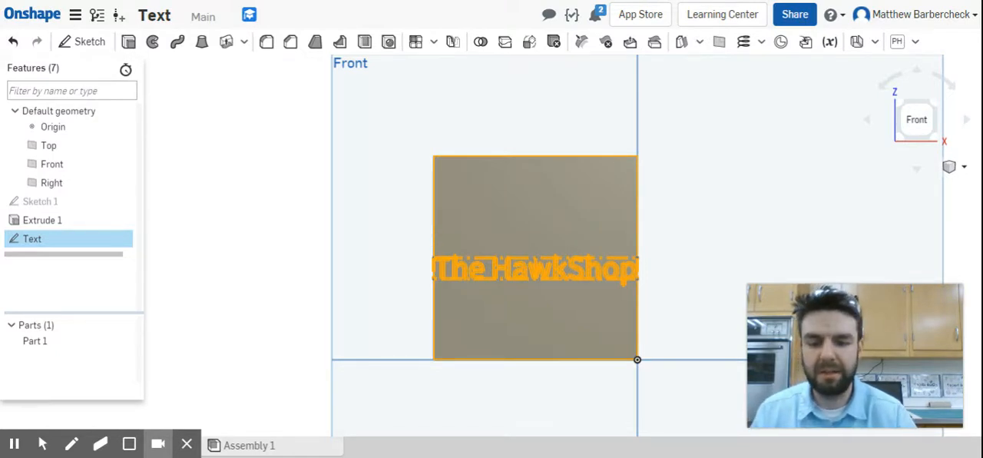
{"action": "key", "text": "shift+e"}
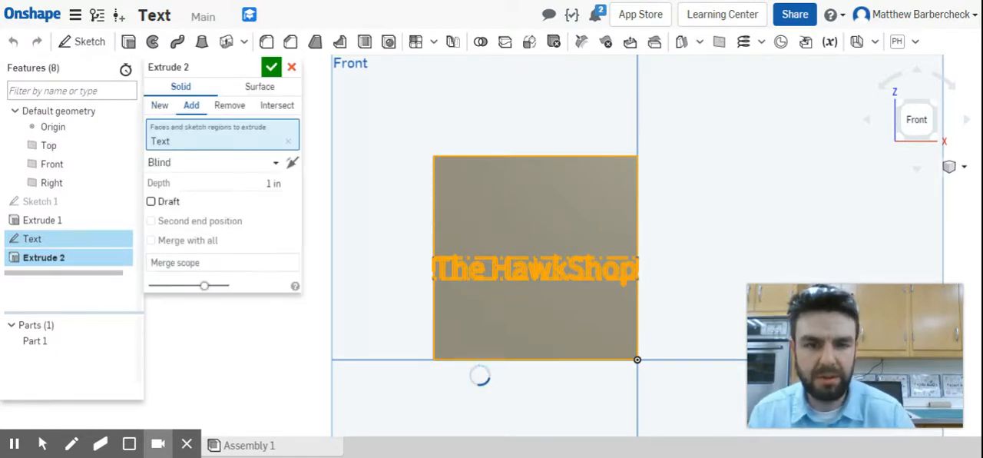
{"action": "left_click", "coordinate": [230, 105]}
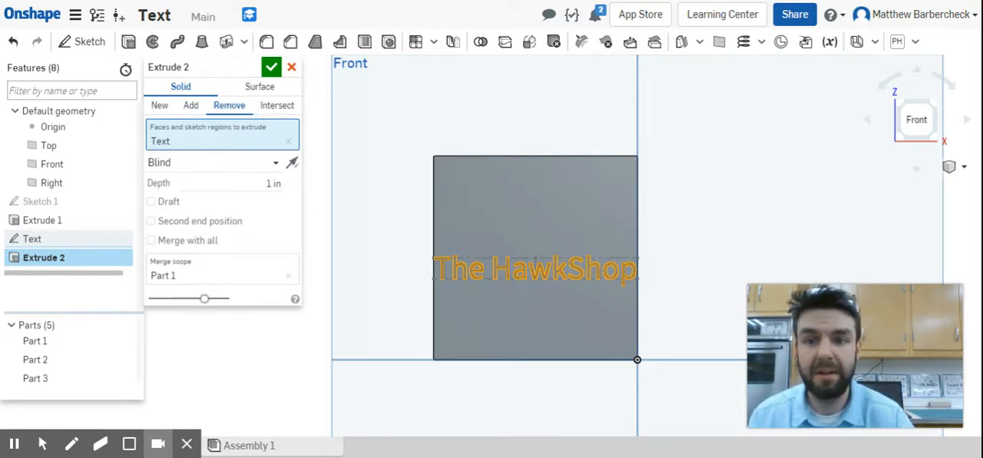
{"action": "right_click_drag", "start_coordinate": [353, 244], "coordinate": [386, 237]}
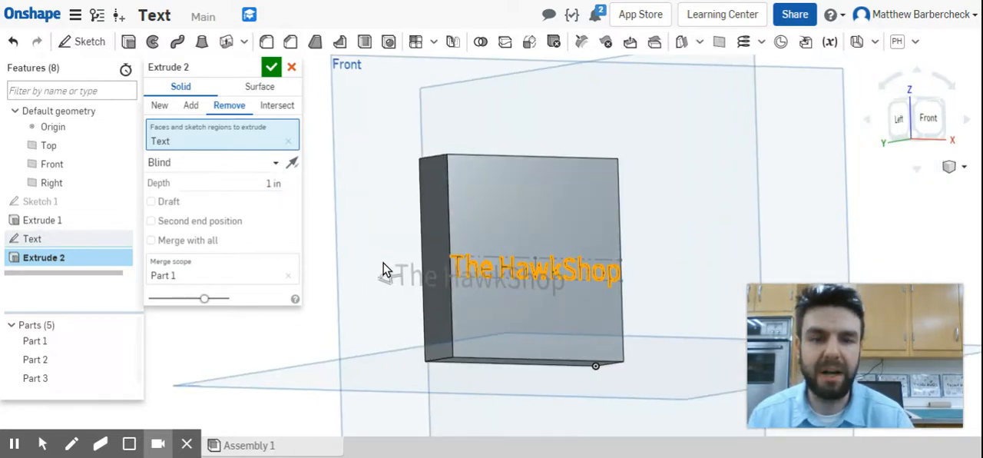
{"action": "left_click", "coordinate": [274, 182]}
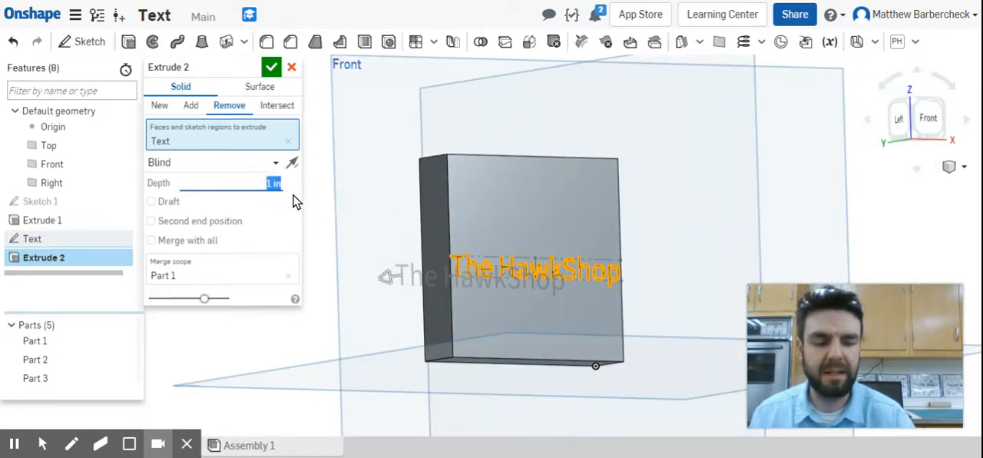
{"action": "type", "text": "1"}
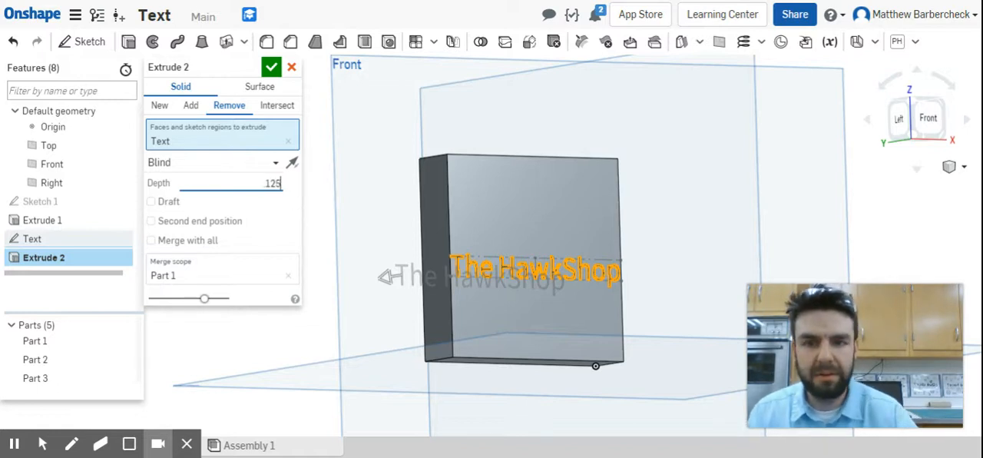
{"action": "type", "text": "25"}
{"action": "key", "text": "Return"}
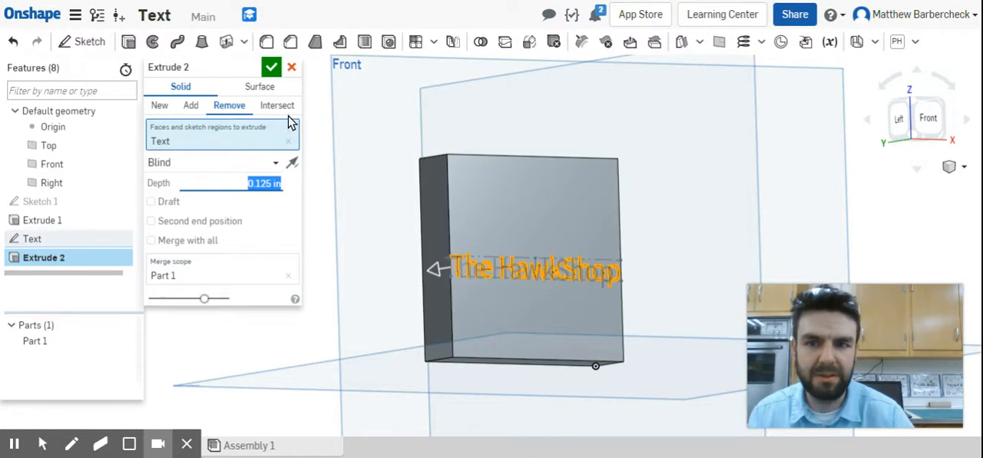
{"action": "left_click", "coordinate": [271, 68]}
Turn on a section view from the block's front face, with the model angled to show its side.
{"action": "scroll", "coordinate": [486, 252], "scroll_direction": "up", "scroll_amount": 3}
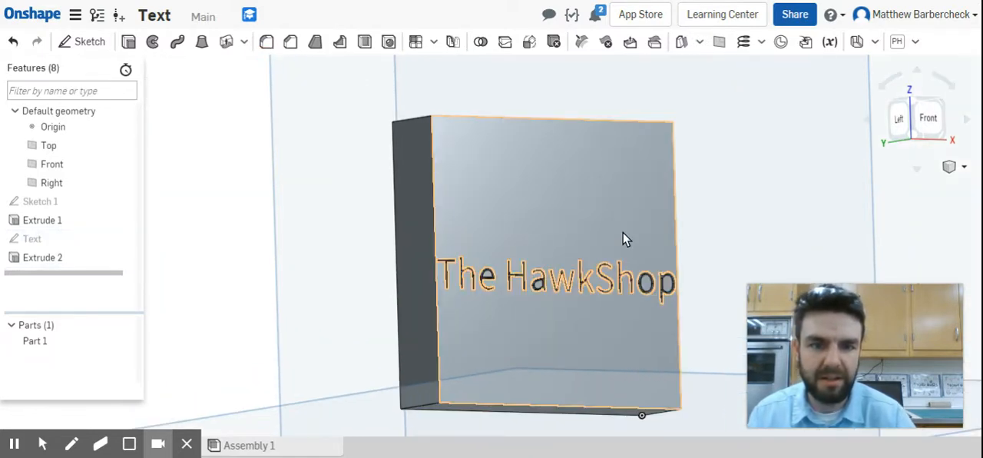
{"action": "scroll", "coordinate": [622, 232], "scroll_direction": "up", "scroll_amount": 2}
{"action": "mouse_move", "coordinate": [622, 232]}
{"action": "right_mouse_down"}
{"action": "mouse_move", "coordinate": [586, 237]}
{"action": "mouse_move", "coordinate": [618, 238]}
{"action": "right_mouse_up"}
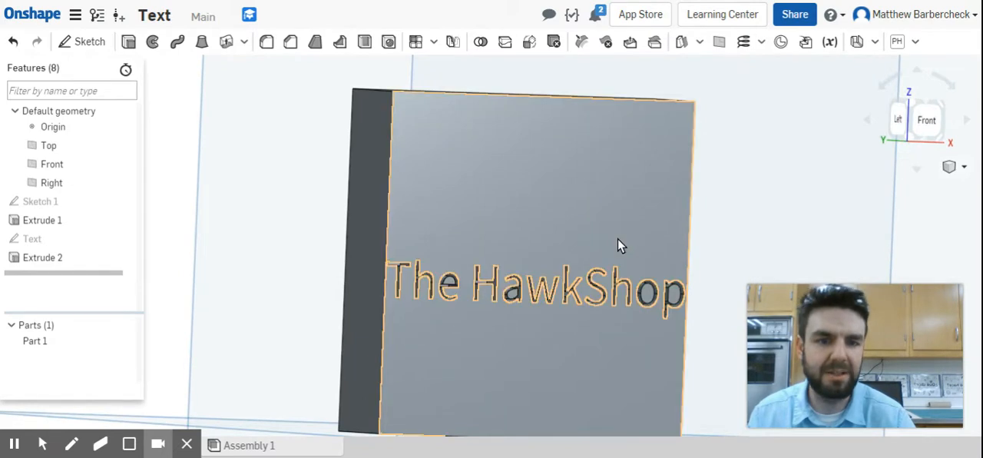
{"action": "scroll", "coordinate": [617, 238], "scroll_direction": "down", "scroll_amount": 2}
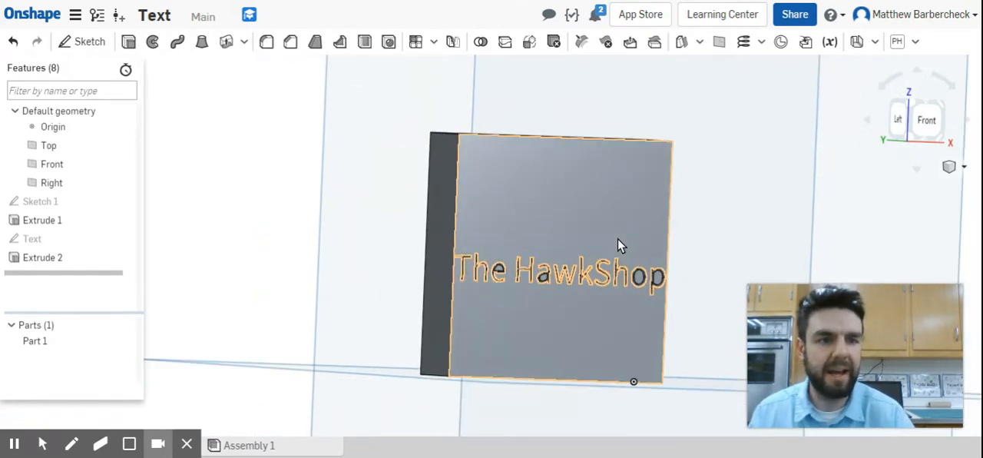
{"action": "left_click", "coordinate": [643, 205]}
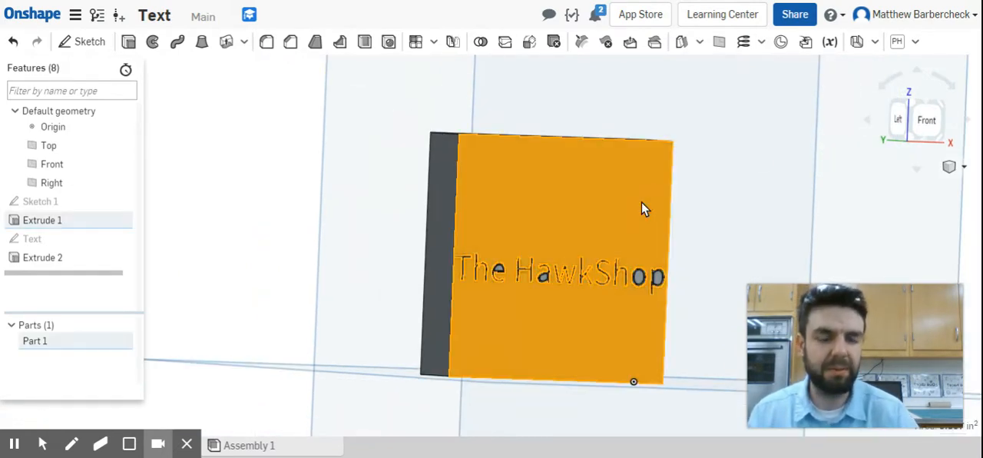
{"action": "left_click", "coordinate": [963, 167]}
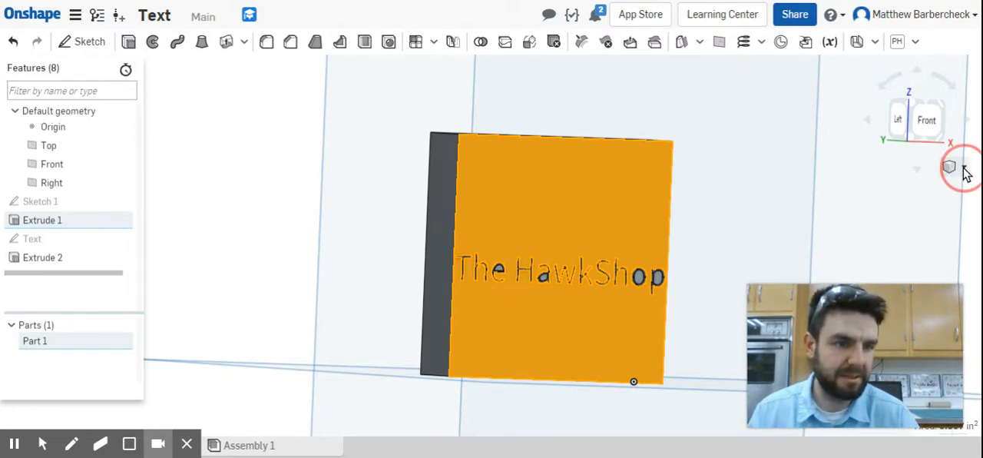
{"action": "left_click_drag", "start_coordinate": [887, 390], "coordinate": [276, 144]}
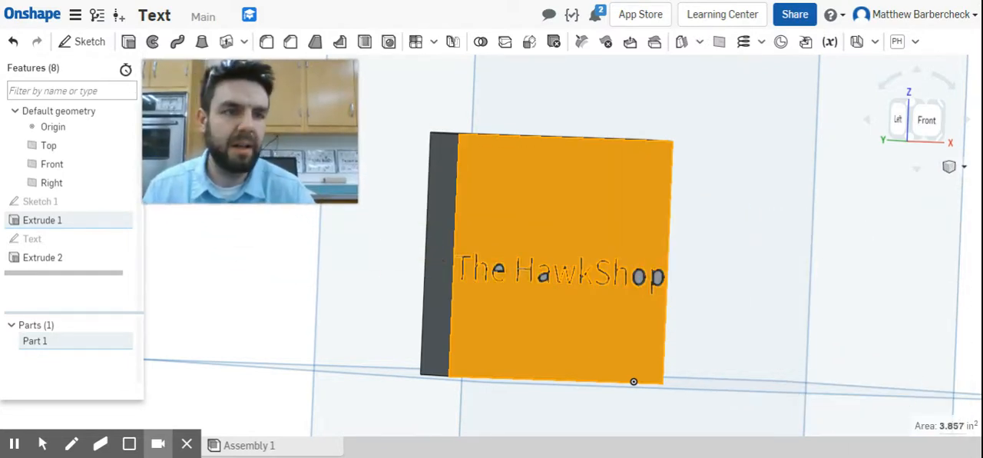
{"action": "left_click", "coordinate": [966, 168]}
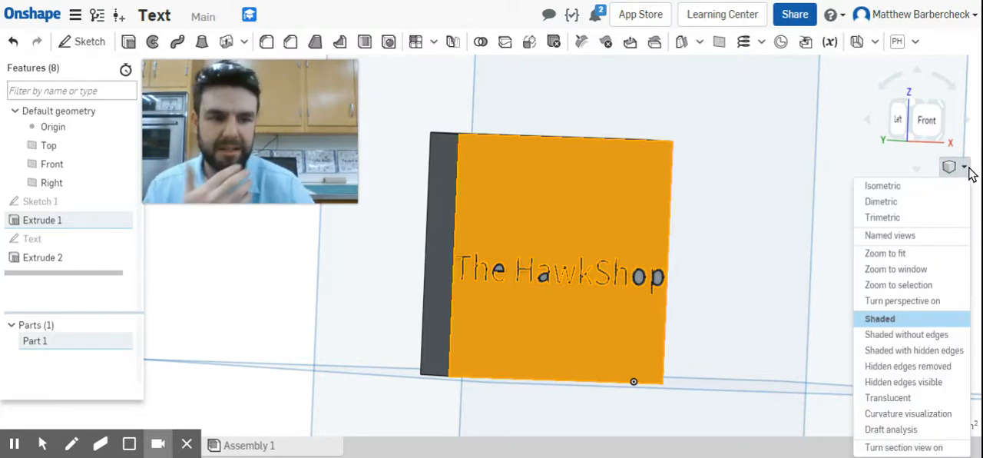
{"action": "left_click", "coordinate": [925, 447]}
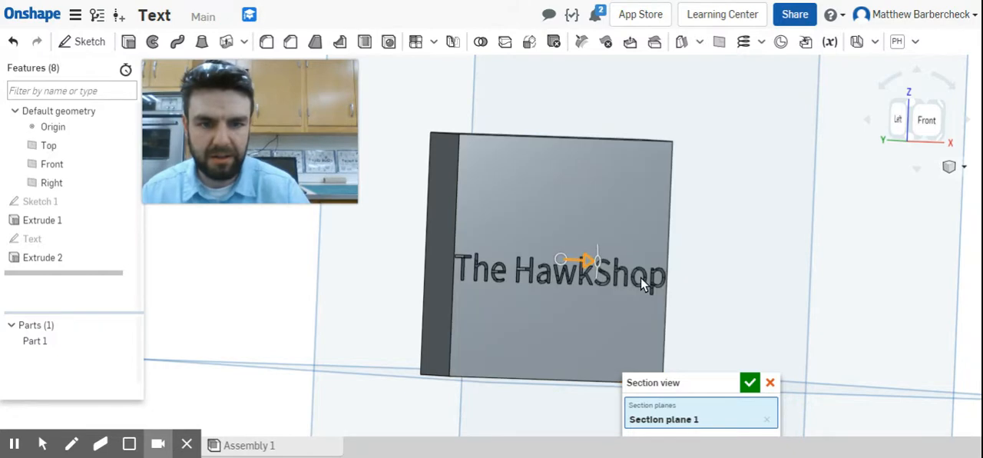
{"action": "left_click_drag", "start_coordinate": [710, 382], "coordinate": [790, 188]}
{"action": "mouse_move", "coordinate": [594, 308]}
{"action": "right_mouse_down"}
{"action": "mouse_move", "coordinate": [634, 291]}
{"action": "mouse_move", "coordinate": [608, 187]}
{"action": "right_mouse_up"}
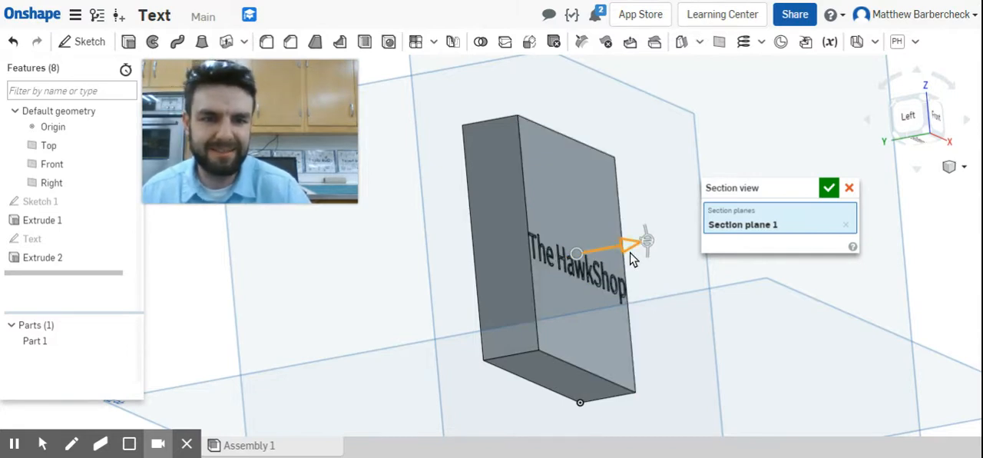
Add a second section plane on the front face, shift it about 0.12 in into the block and back out, and cancel the section view.
{"action": "left_click", "coordinate": [573, 195]}
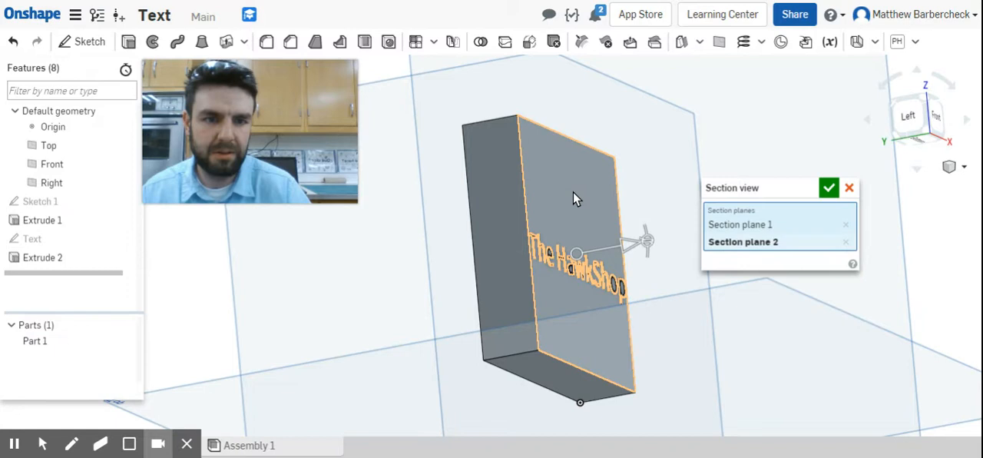
{"action": "left_click", "coordinate": [846, 242]}
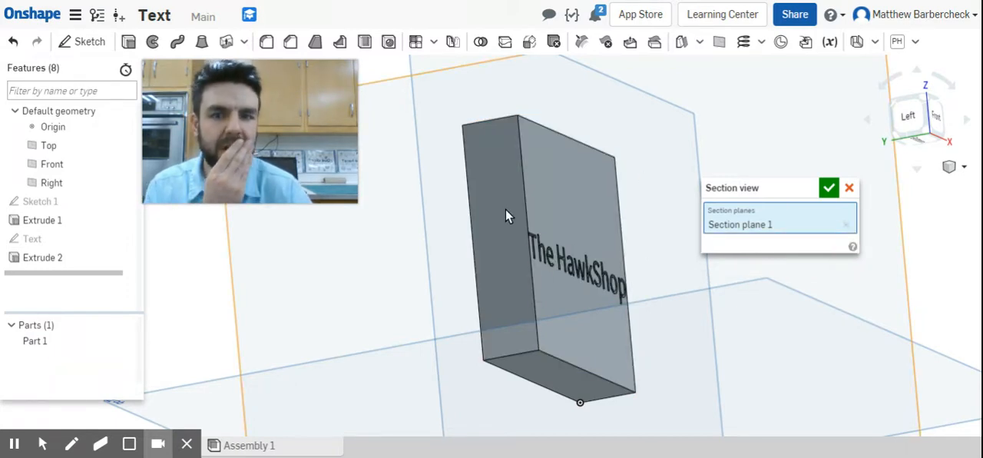
{"action": "left_click", "coordinate": [532, 179]}
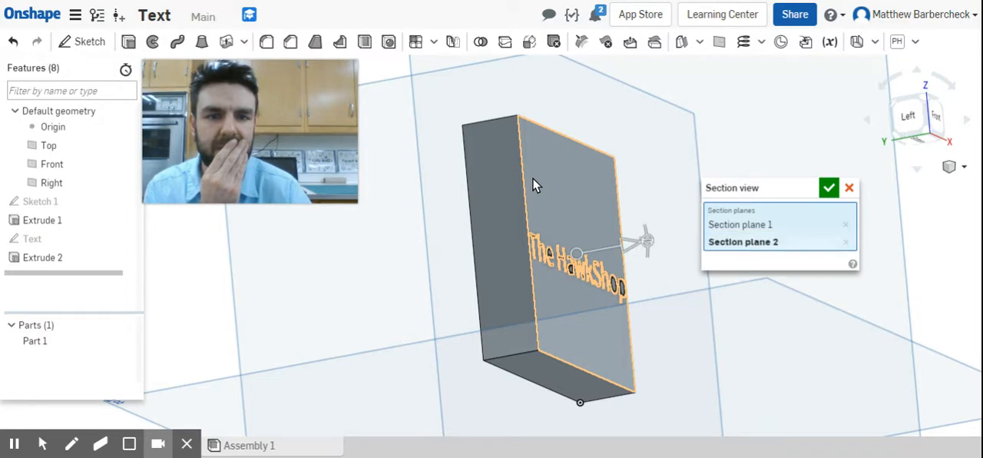
{"action": "mouse_move", "coordinate": [622, 243]}
{"action": "left_mouse_down"}
{"action": "mouse_move", "coordinate": [581, 259]}
{"action": "mouse_move", "coordinate": [606, 248]}
{"action": "mouse_move", "coordinate": [575, 243]}
{"action": "mouse_move", "coordinate": [610, 231]}
{"action": "left_mouse_up"}
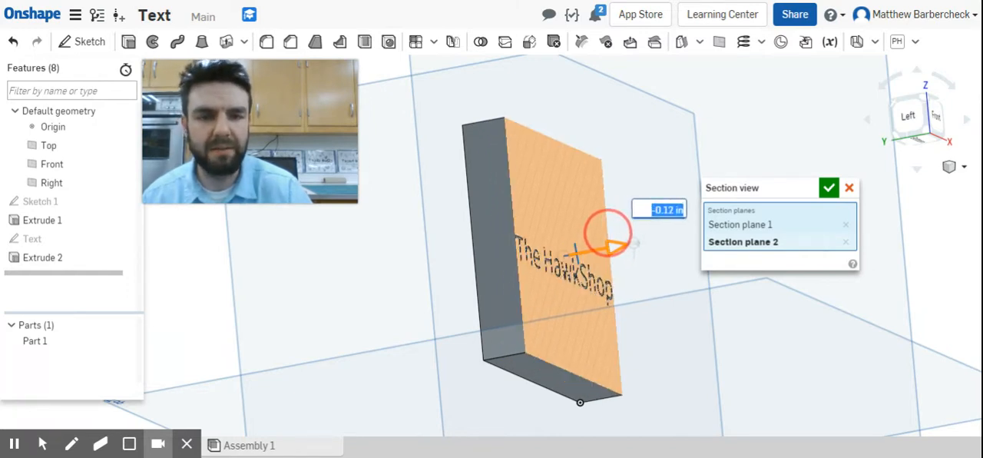
{"action": "left_click_drag", "start_coordinate": [609, 232], "coordinate": [615, 228]}
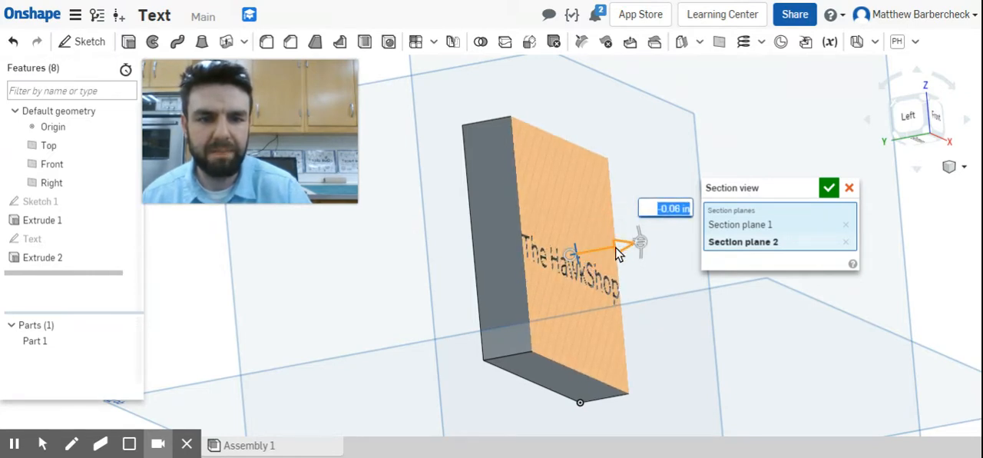
{"action": "left_click_drag", "start_coordinate": [623, 248], "coordinate": [641, 230]}
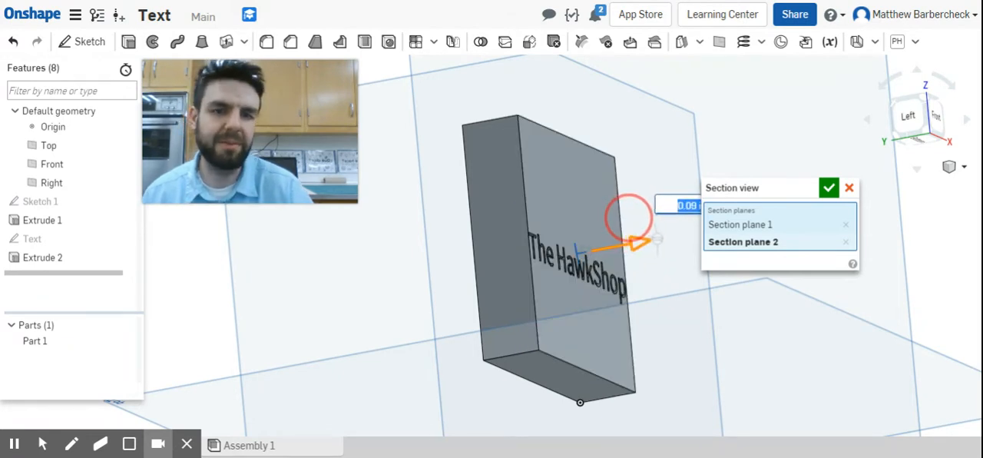
{"action": "left_click", "coordinate": [848, 188]}
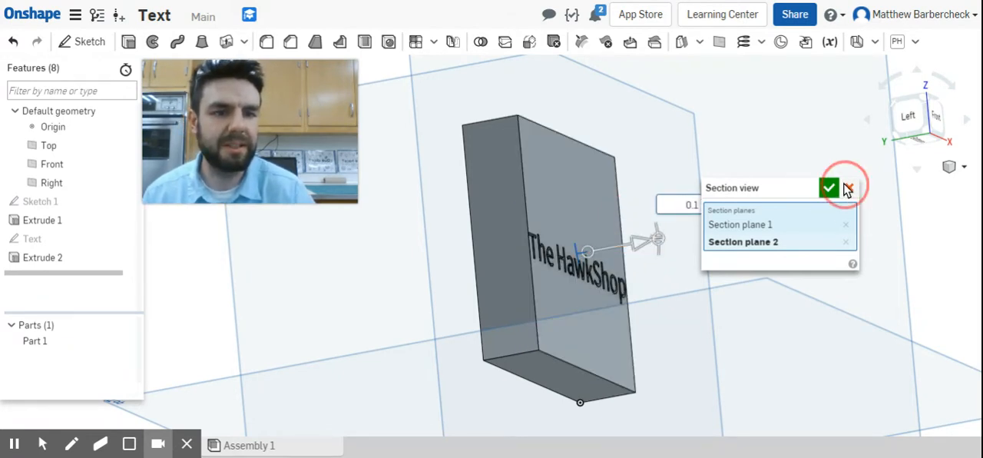
{"action": "left_click_drag", "start_coordinate": [293, 155], "coordinate": [867, 336]}
{"action": "right_click_drag", "start_coordinate": [506, 298], "coordinate": [646, 181]}
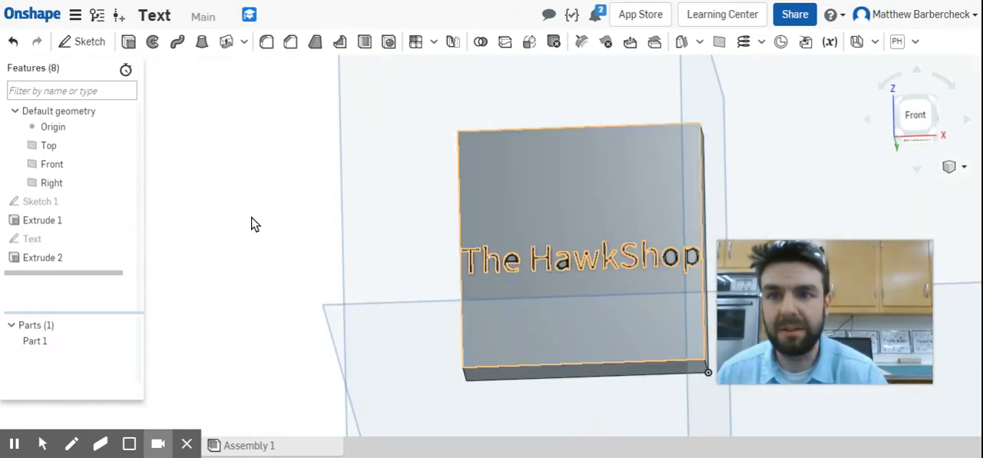